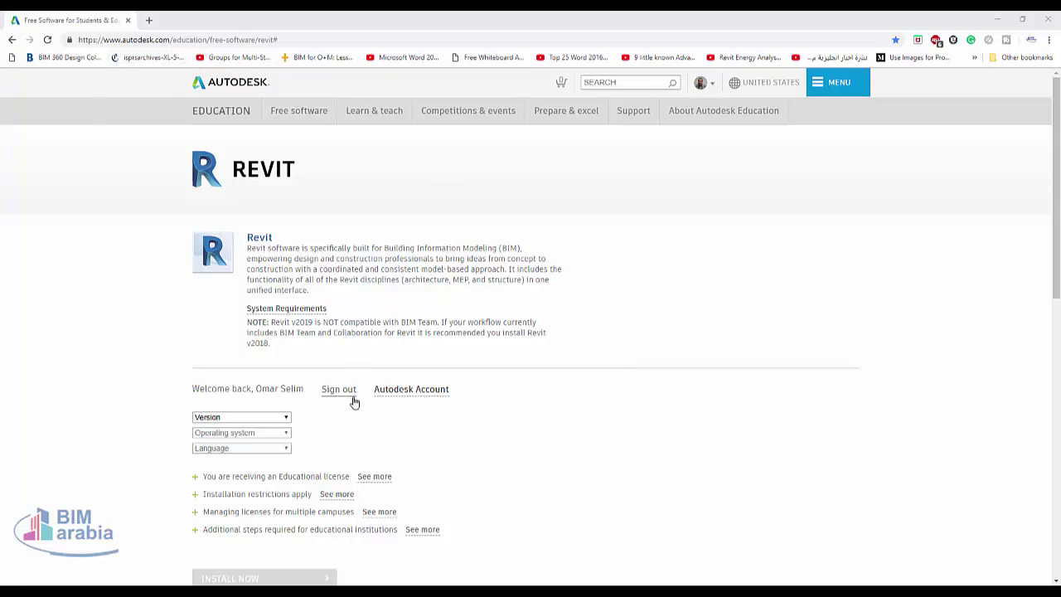
# Select Revit 2019 as the product version
pyautogui.scroll(-2, 376, 379)
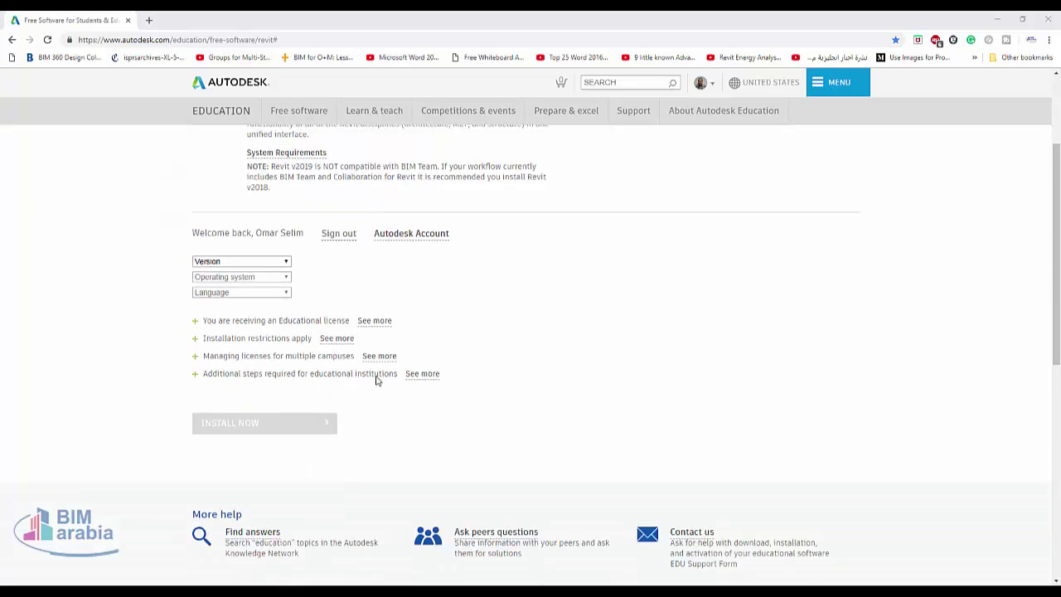
pyautogui.click(257, 249)
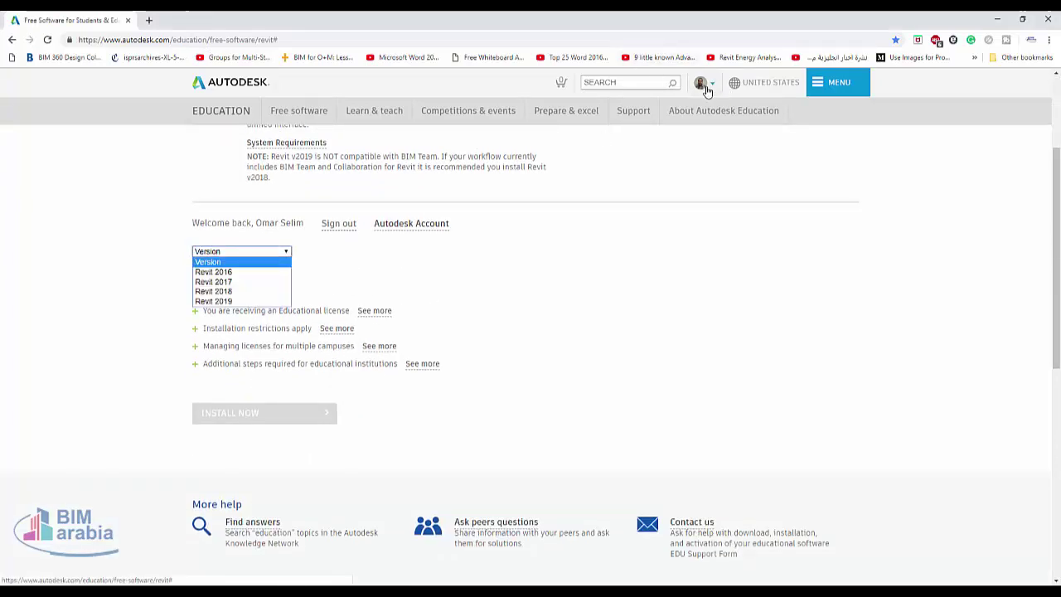
pyautogui.click(701, 84)
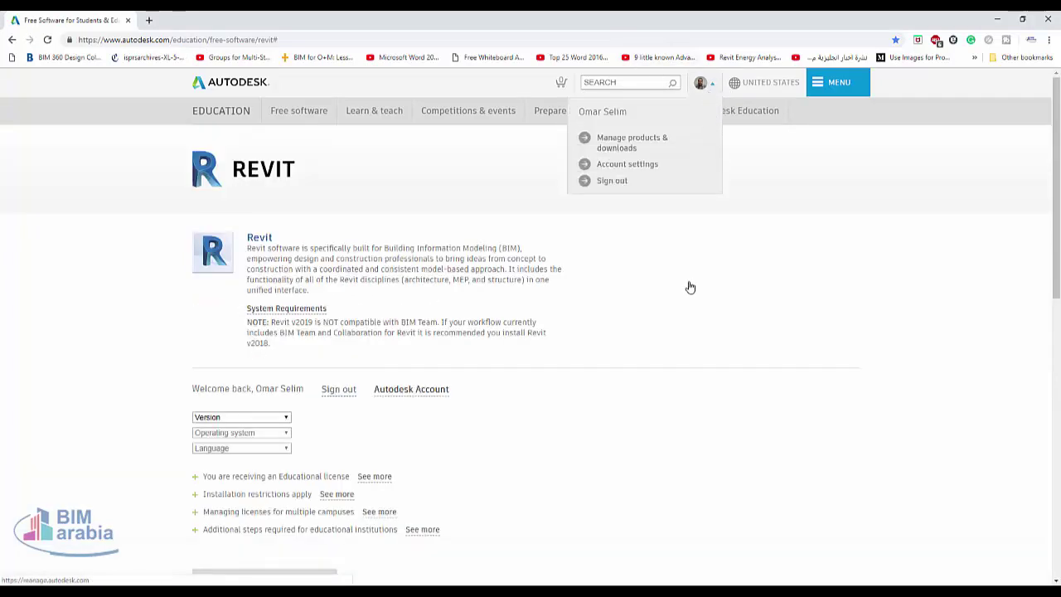
pyautogui.click(244, 419)
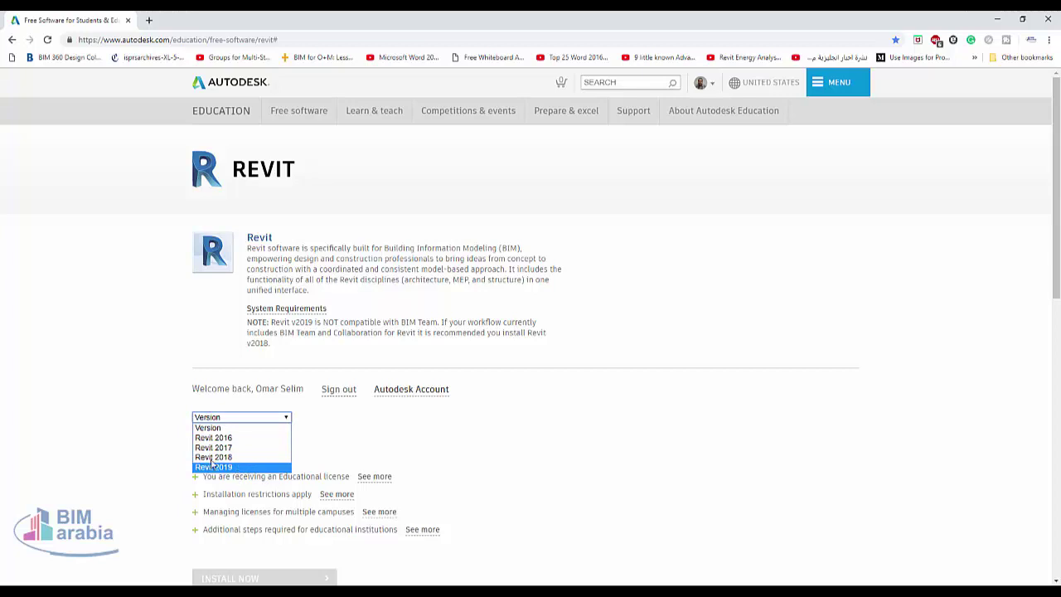
pyautogui.click(139, 485)
pyautogui.click(273, 420)
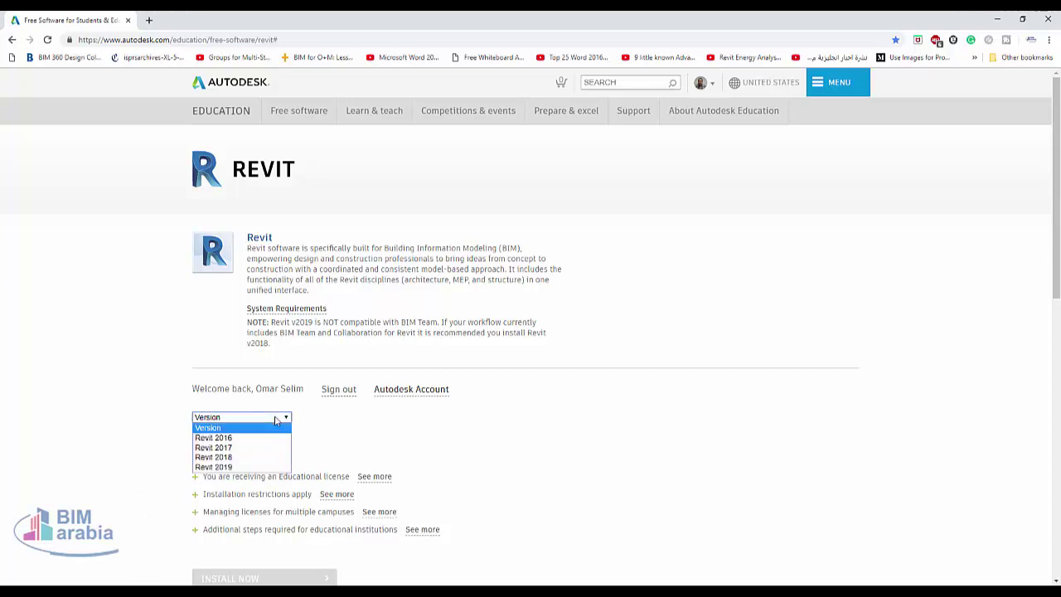
pyautogui.click(242, 466)
pyautogui.click(253, 432)
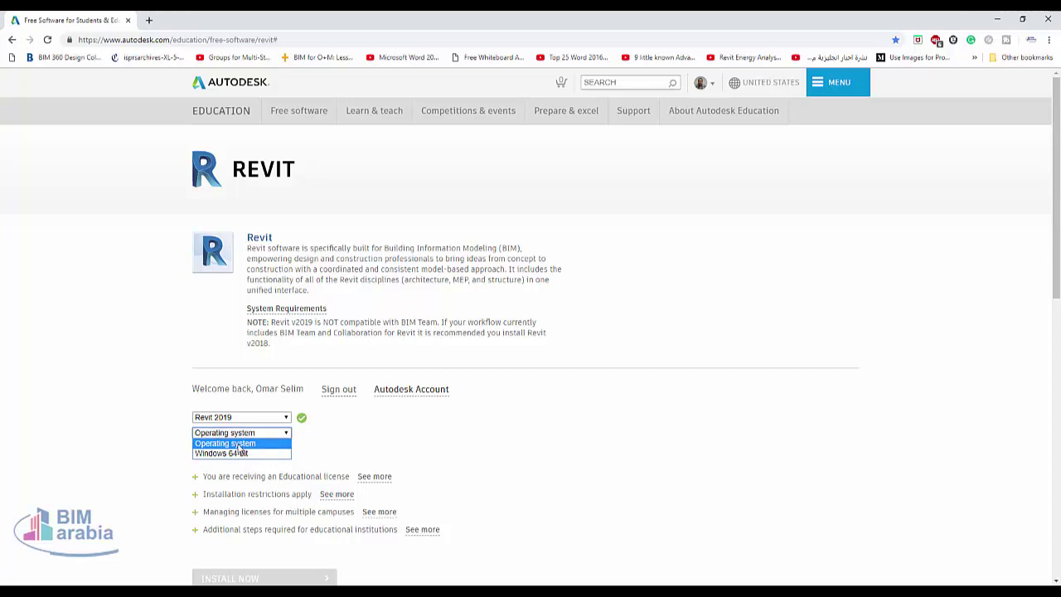
# Choose Windows 64-bit as the operating system and English as the language
pyautogui.click(142, 443)
pyautogui.click(239, 433)
pyautogui.click(238, 454)
pyautogui.click(239, 448)
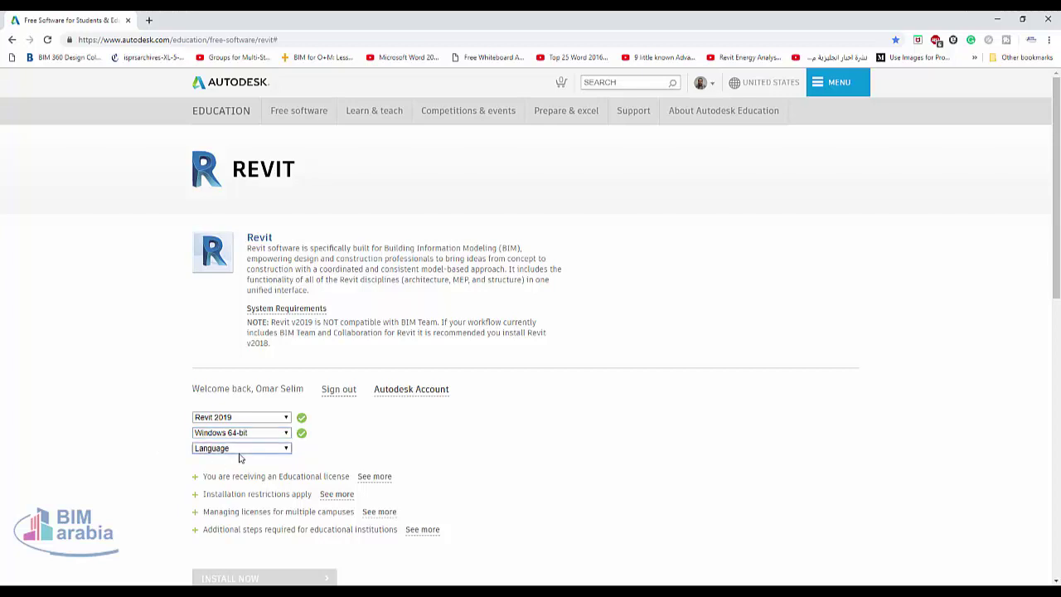
pyautogui.click(228, 328)
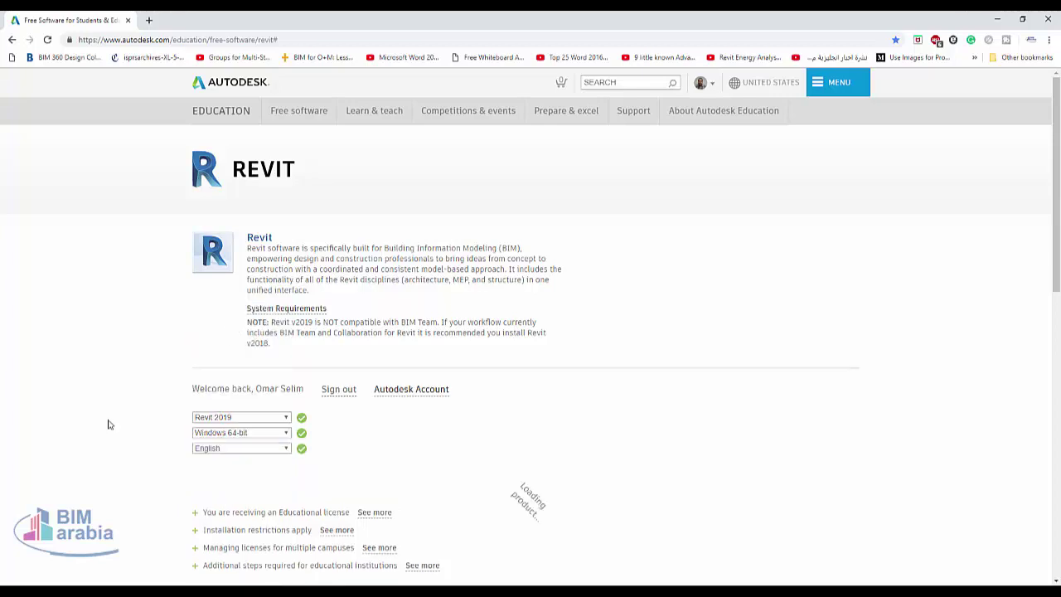
# Start Install Now, accept the licence agreement, and begin the Revit 2019 installer download
pyautogui.scroll(-3, 99, 431)
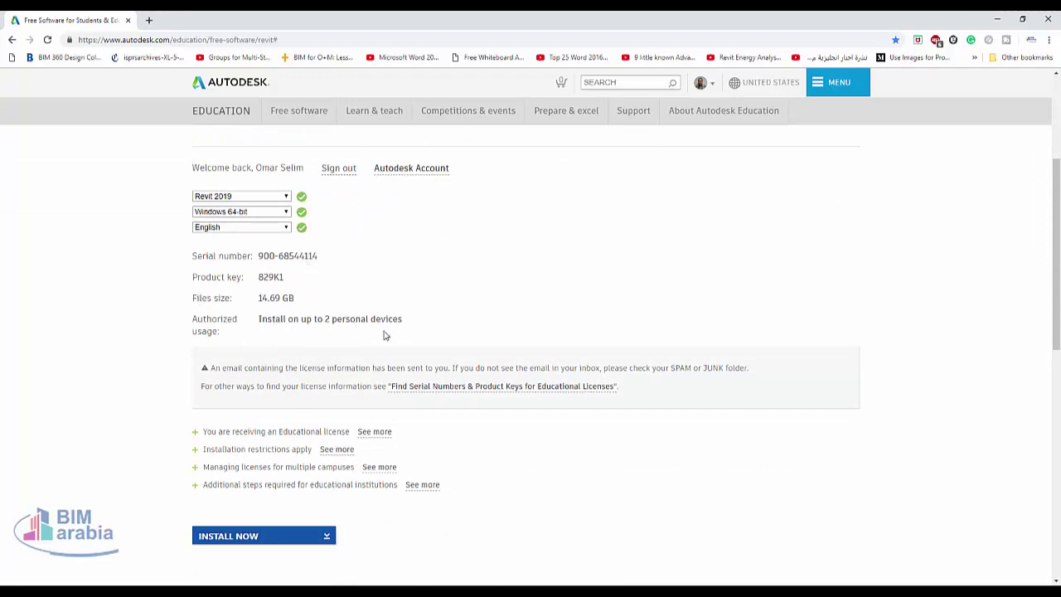
pyautogui.scroll(-1, 326, 539)
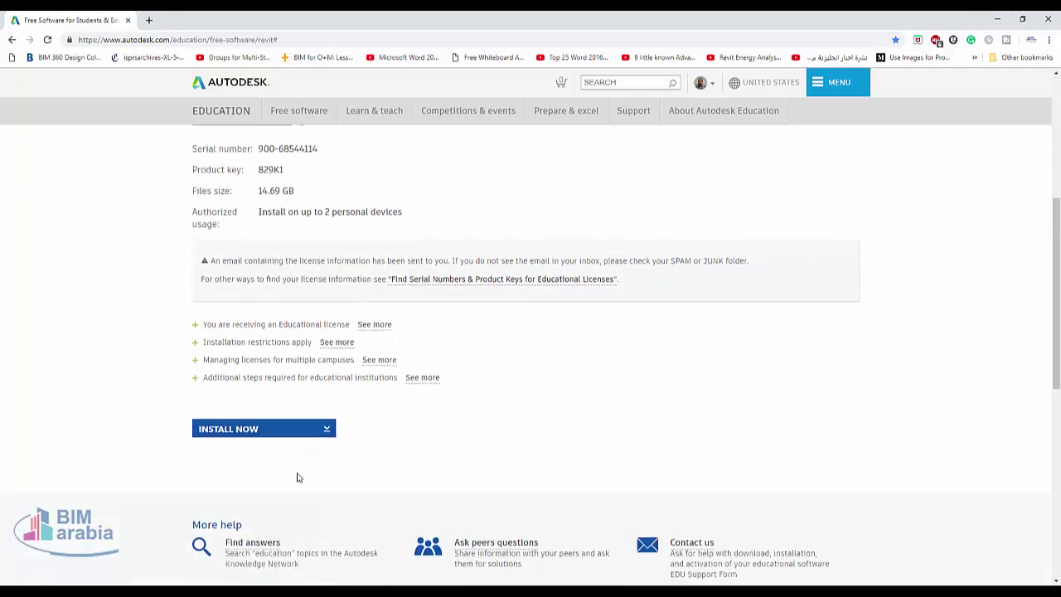
pyautogui.click(226, 426)
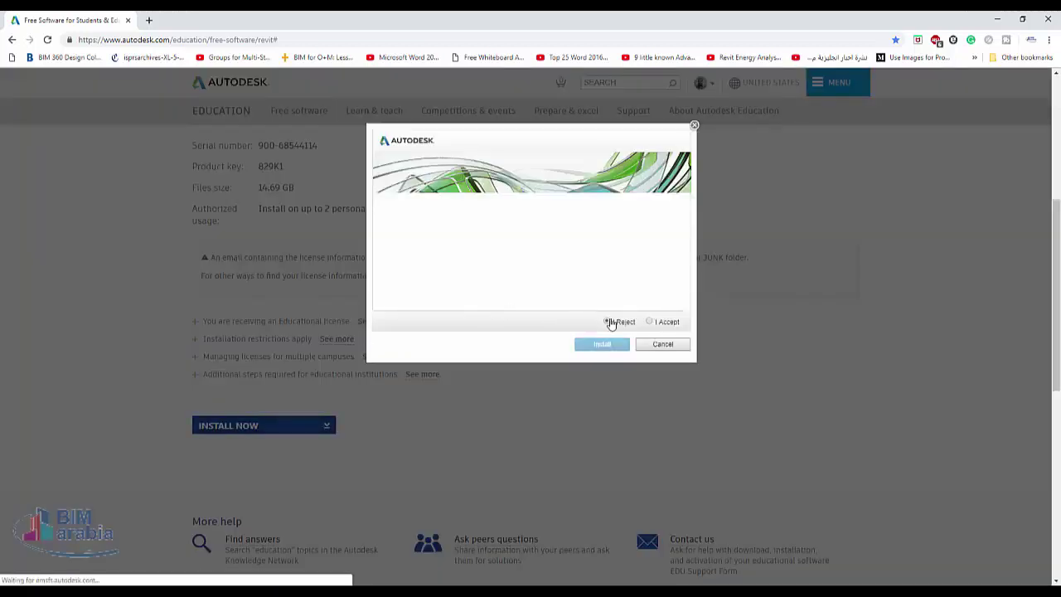
pyautogui.click(650, 322)
pyautogui.click(614, 346)
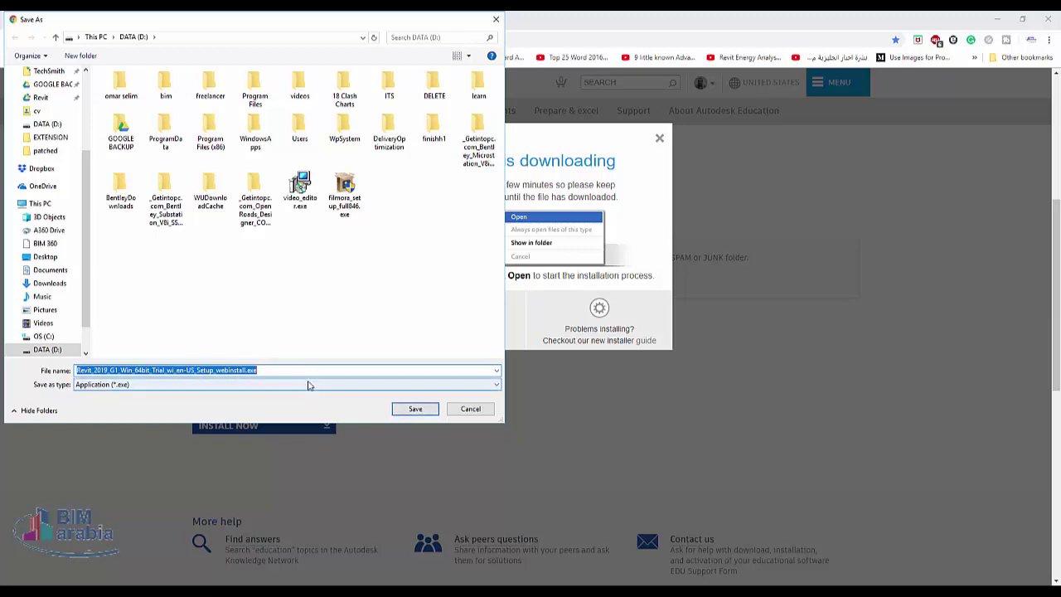
# Save the Revit 2019 installer to drive D and run it despite the unverified-app warning
pyautogui.click(425, 407)
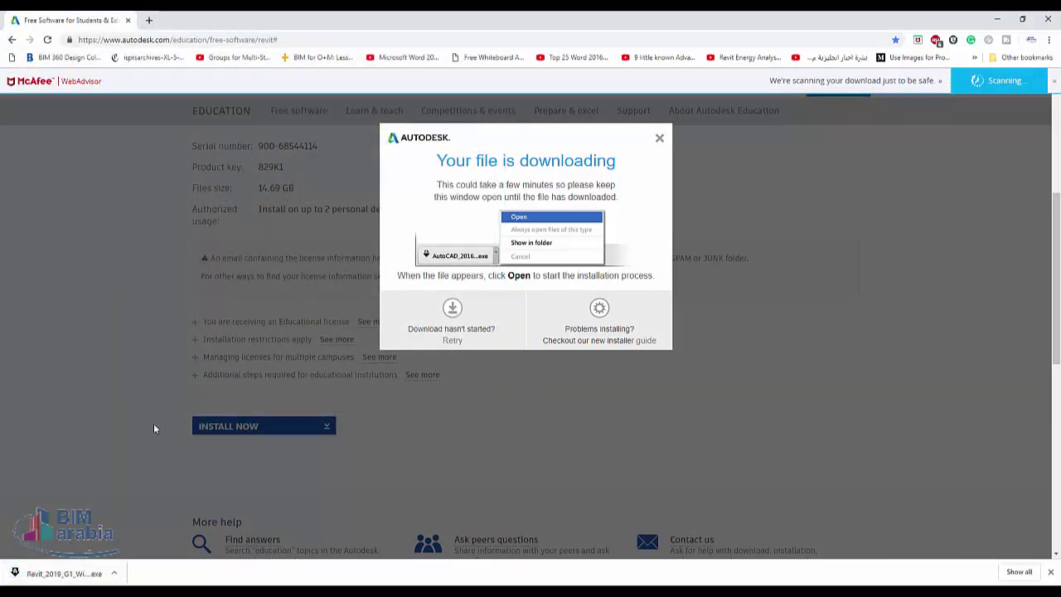
pyautogui.click(88, 572)
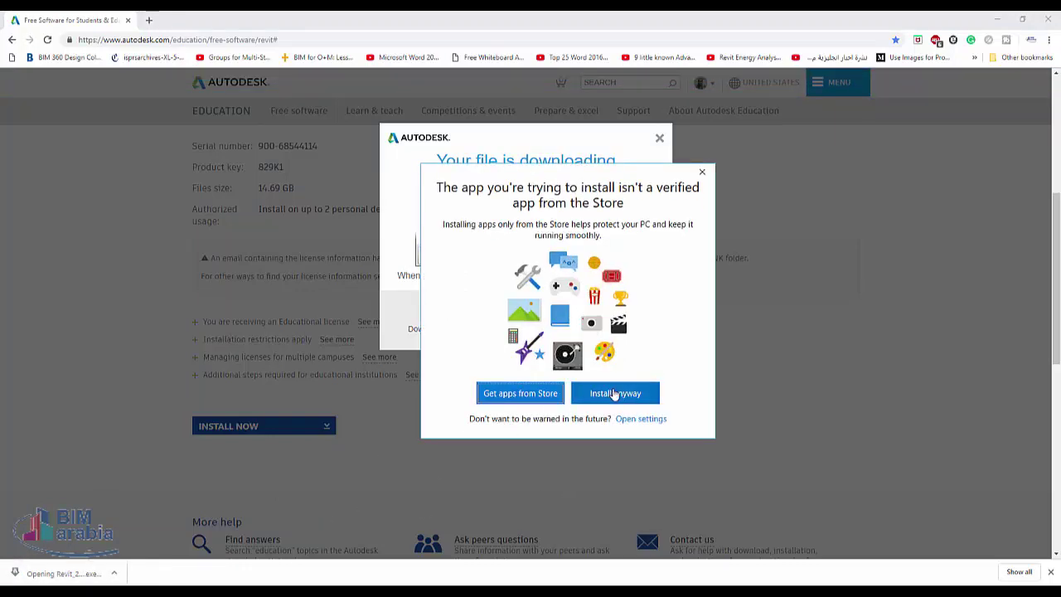
pyautogui.click(611, 396)
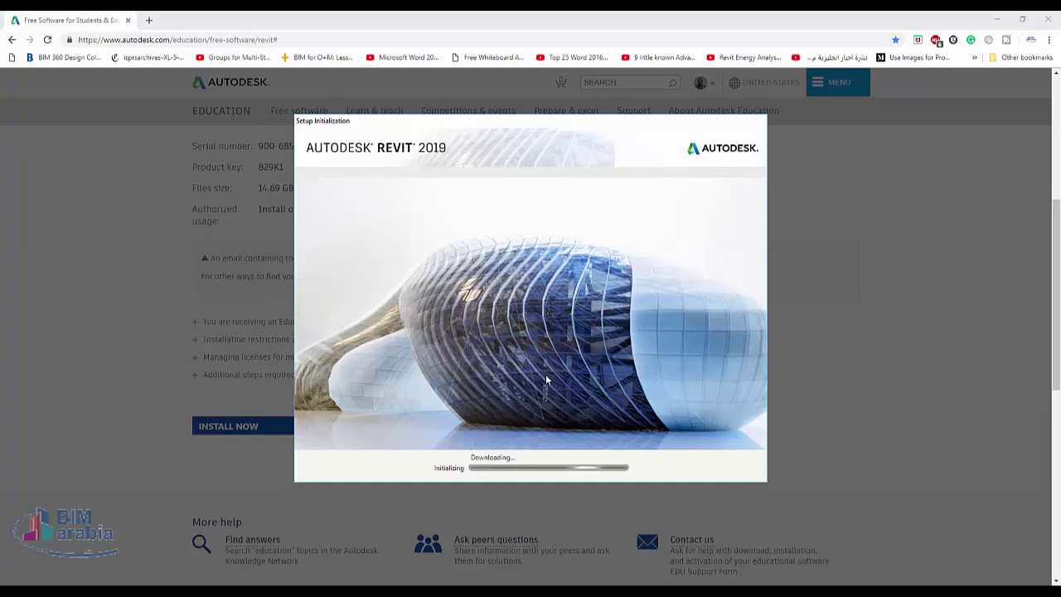
# Include Autodesk Material Library 2019, change the install drive to D, and start installing
pyautogui.click(638, 412)
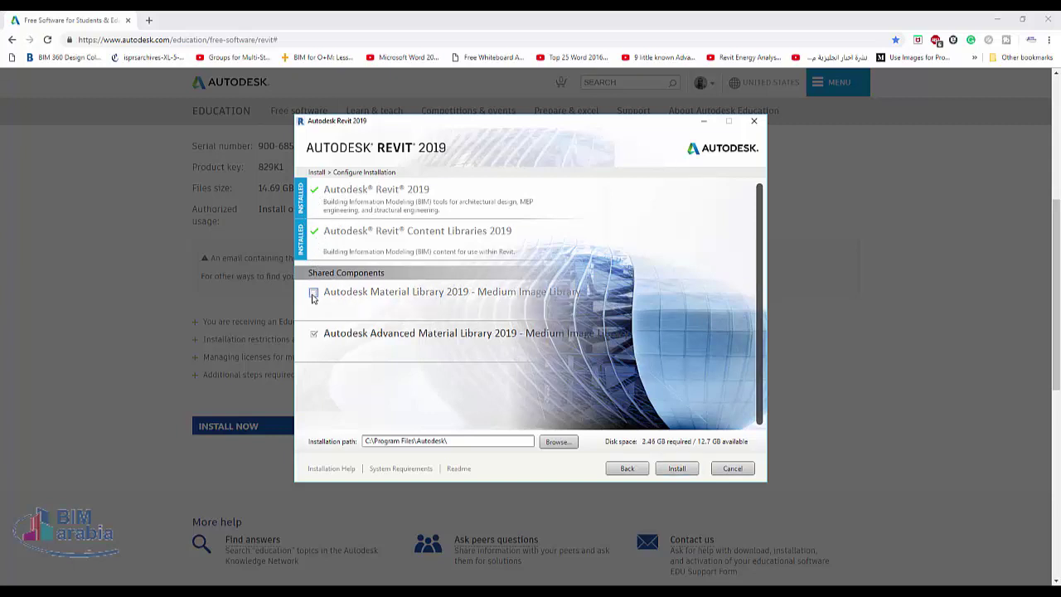
pyautogui.click(313, 294)
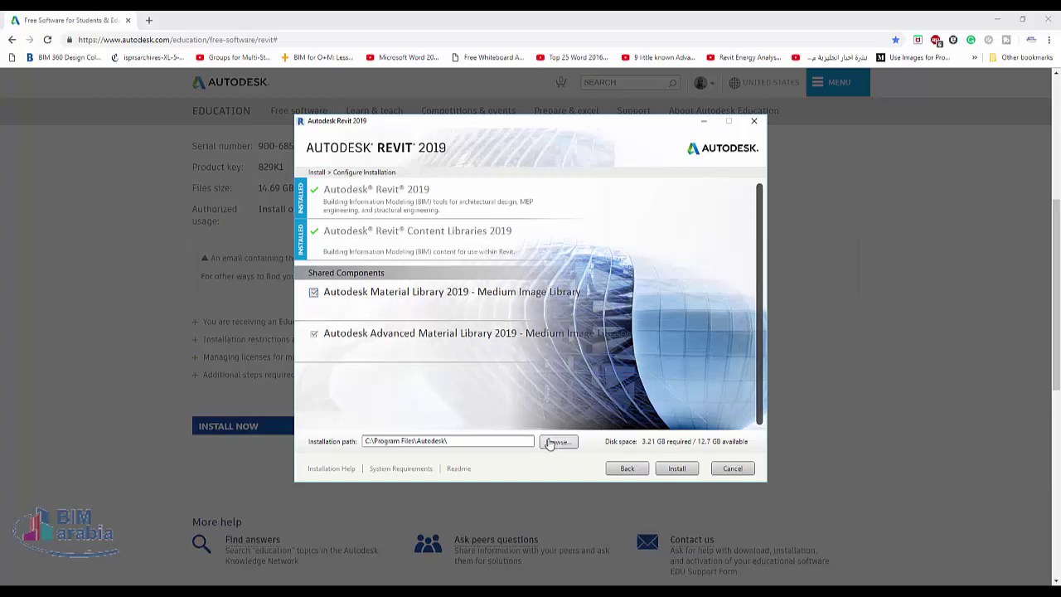
pyautogui.moveTo(367, 441); pyautogui.dragTo(361, 443)
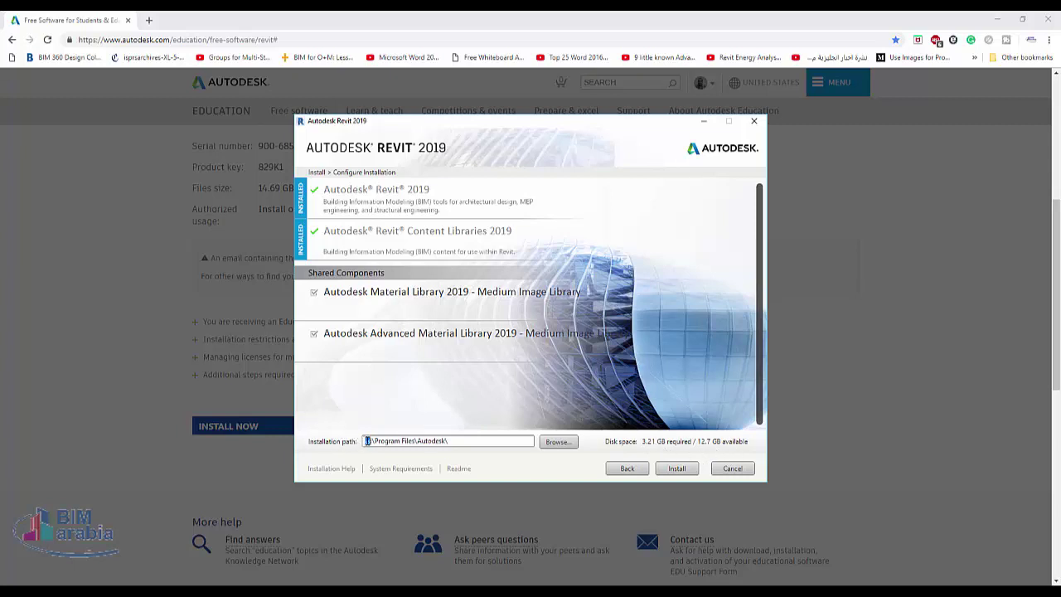
pyautogui.write('d')
pyautogui.click(676, 469)
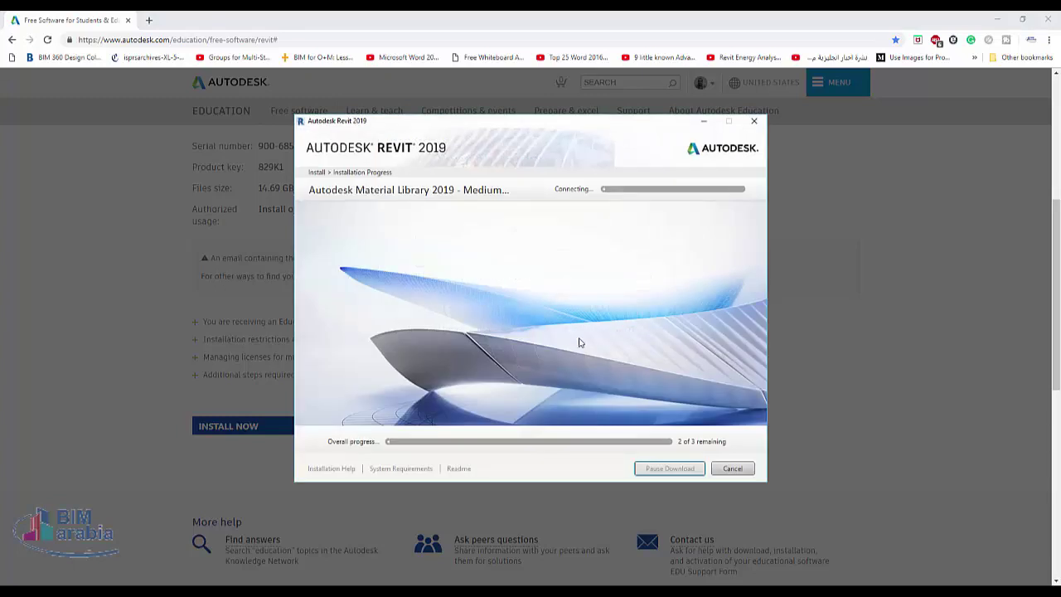